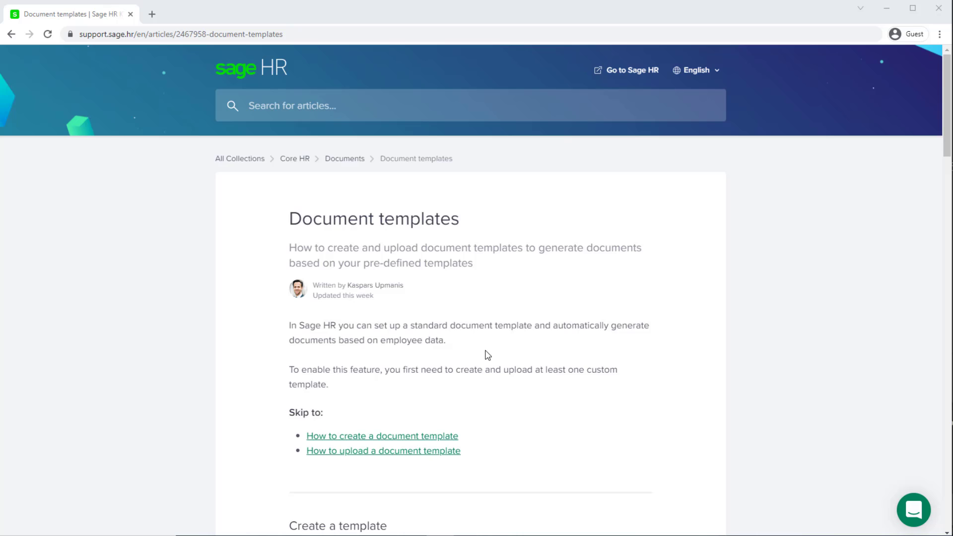
Scroll the Document templates help article down to the supported placeholders list.
{"action": "scroll", "coordinate": [488, 355], "scroll_direction": "down", "scroll_amount": 12}
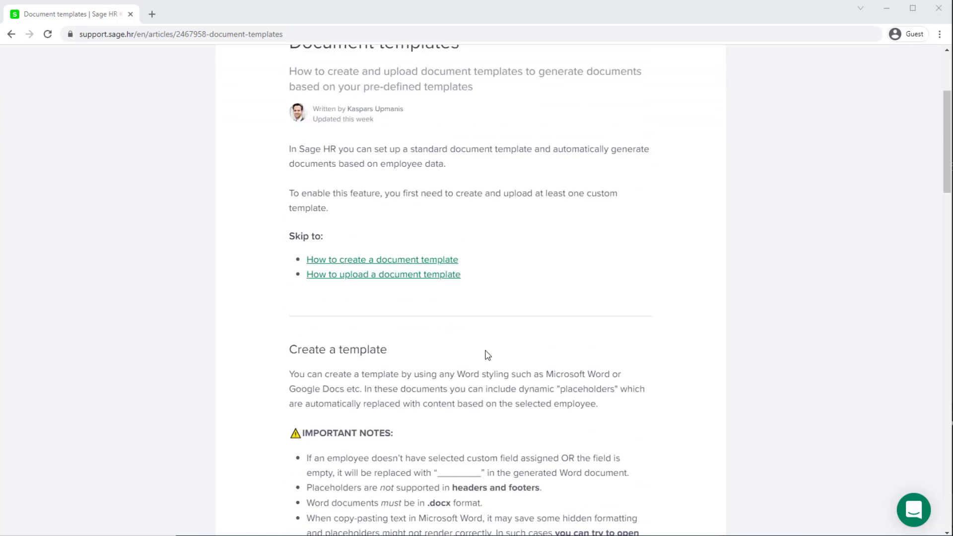
{"action": "scroll", "coordinate": [488, 354], "scroll_direction": "down", "scroll_amount": 2}
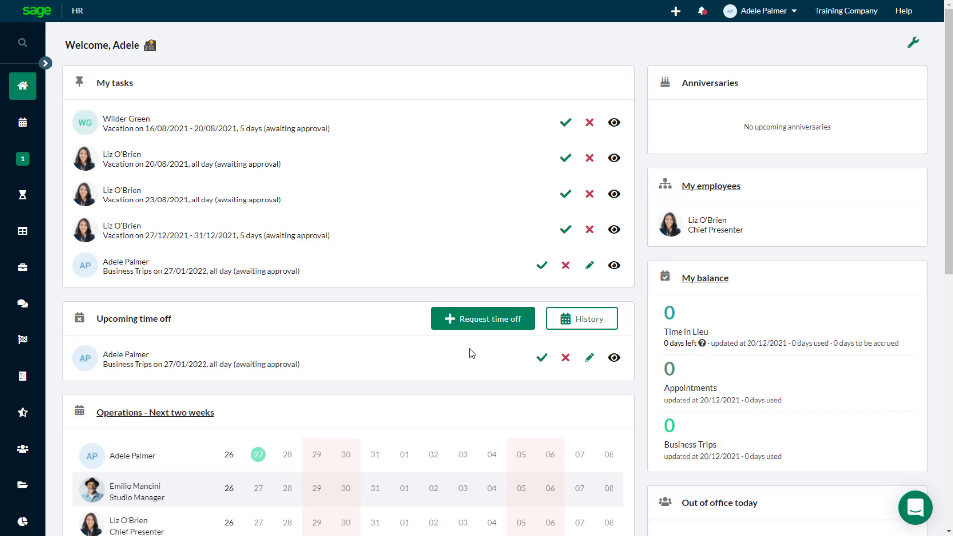
Go to Settings > Employee data > Document templates, showing the Employee of the month template.
{"action": "left_click", "coordinate": [793, 11]}
{"action": "left_click", "coordinate": [792, 61]}
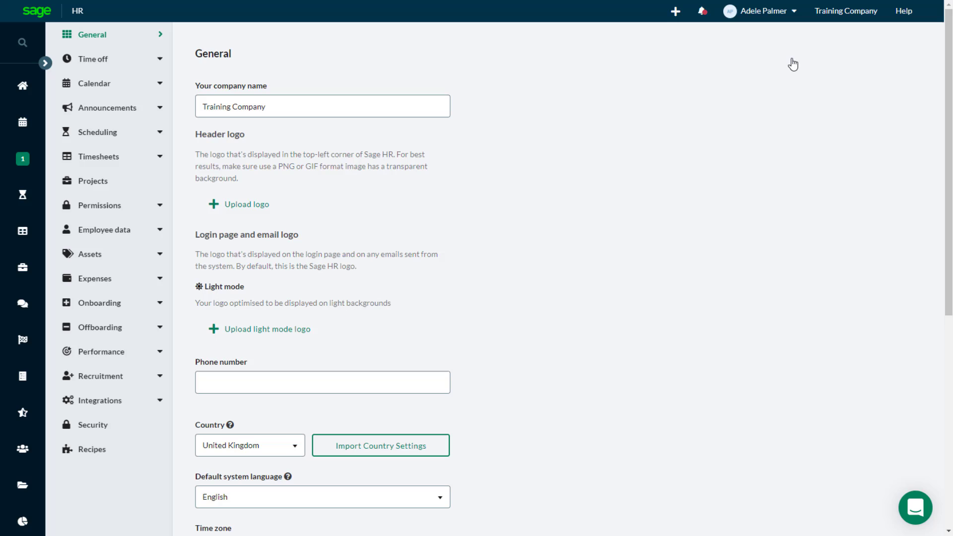
{"action": "left_click", "coordinate": [158, 238]}
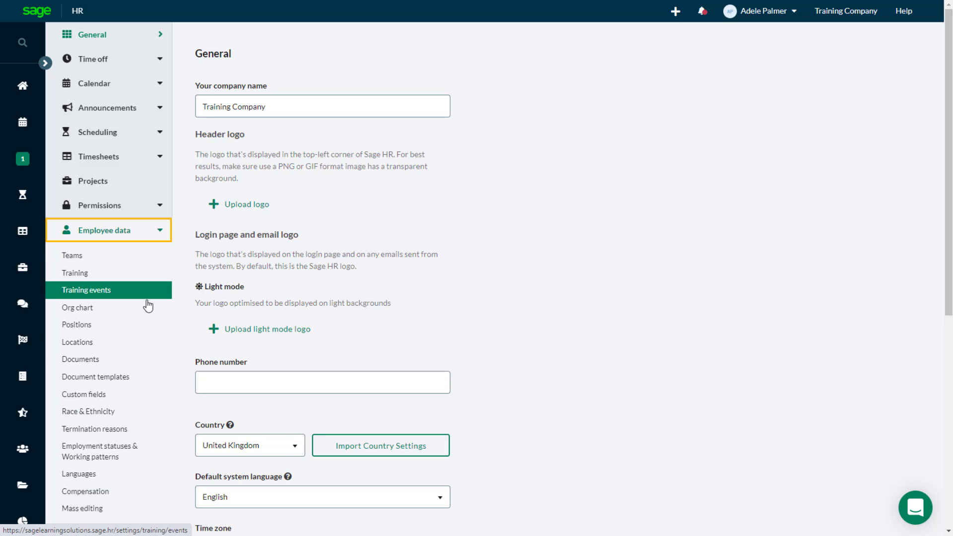
{"action": "left_click", "coordinate": [140, 380]}
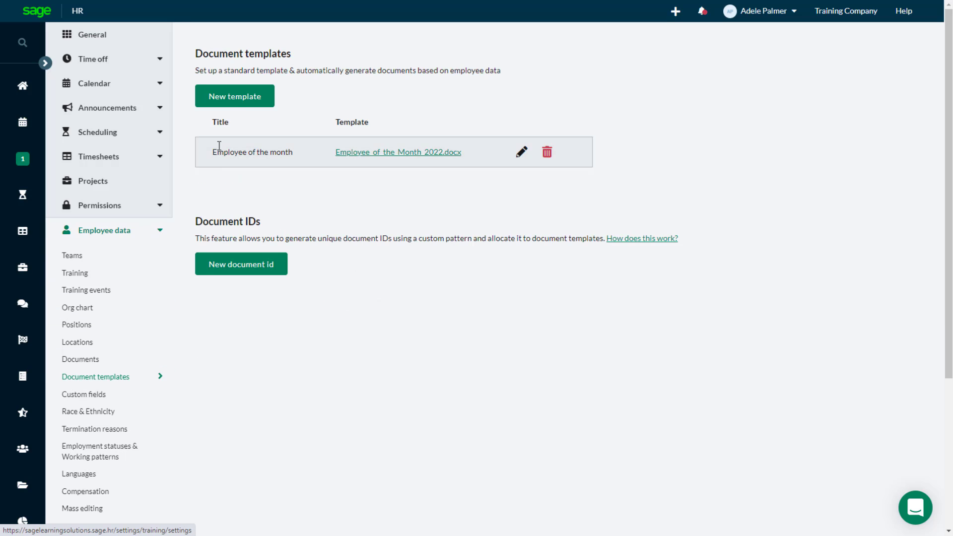
Start a new template titled 'Letter: Employment Confirmation' with its confirmation-letter description.
{"action": "left_click", "coordinate": [236, 103]}
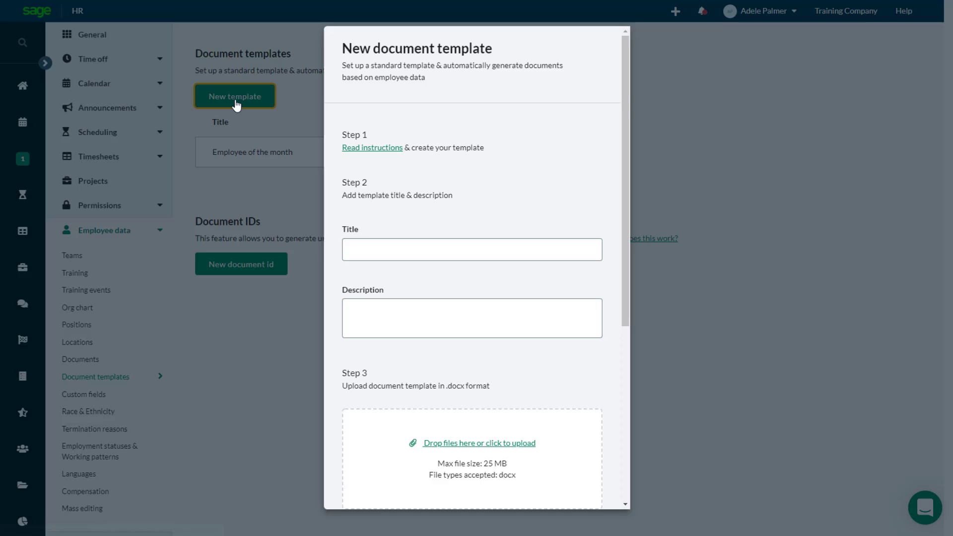
{"action": "type", "text": "Letter: Employment Confirmation"}
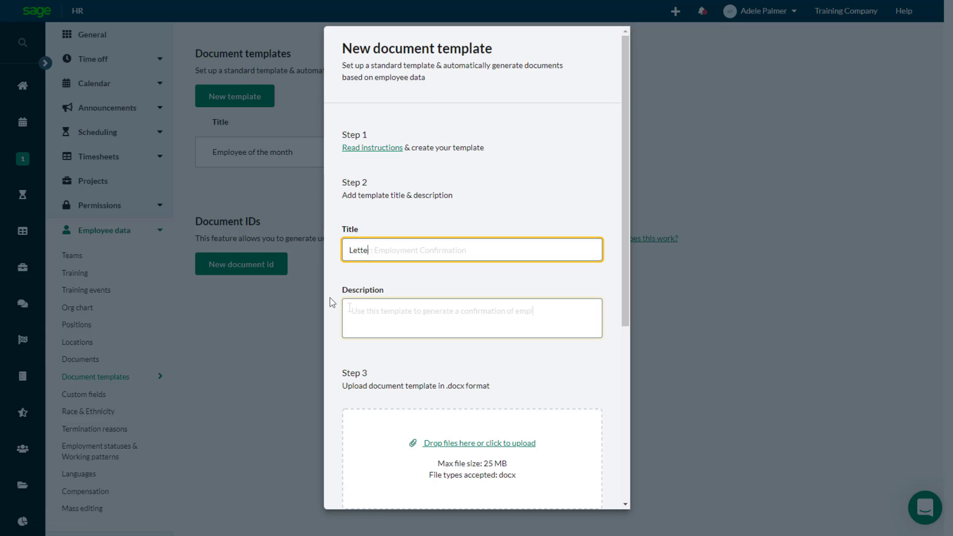
{"action": "key", "text": "Tab"}
{"action": "type", "text": "Use this template to generate a confirmation of employment letter."}
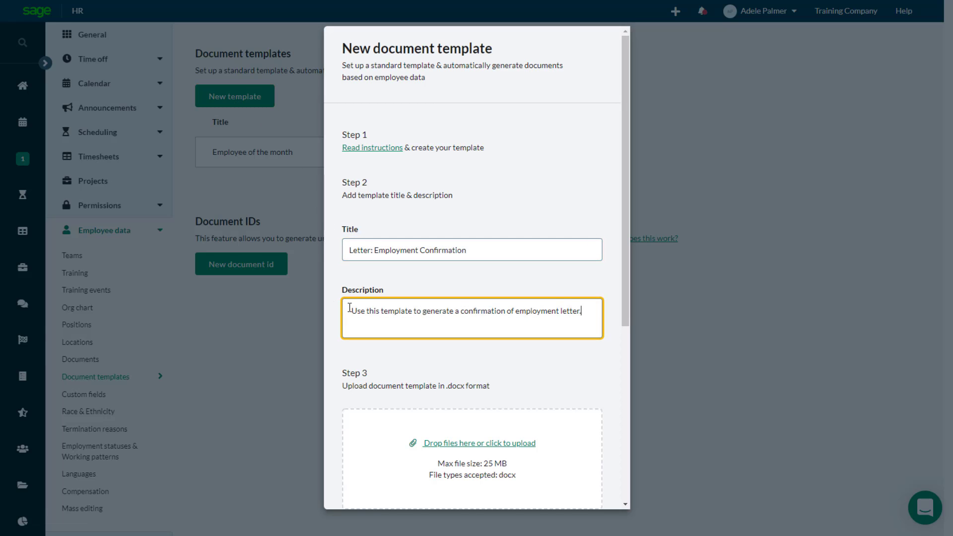
Attach Confirmation_of_Employment_22.docx as the template file and save the template.
{"action": "scroll", "coordinate": [456, 302], "scroll_direction": "down", "scroll_amount": 5}
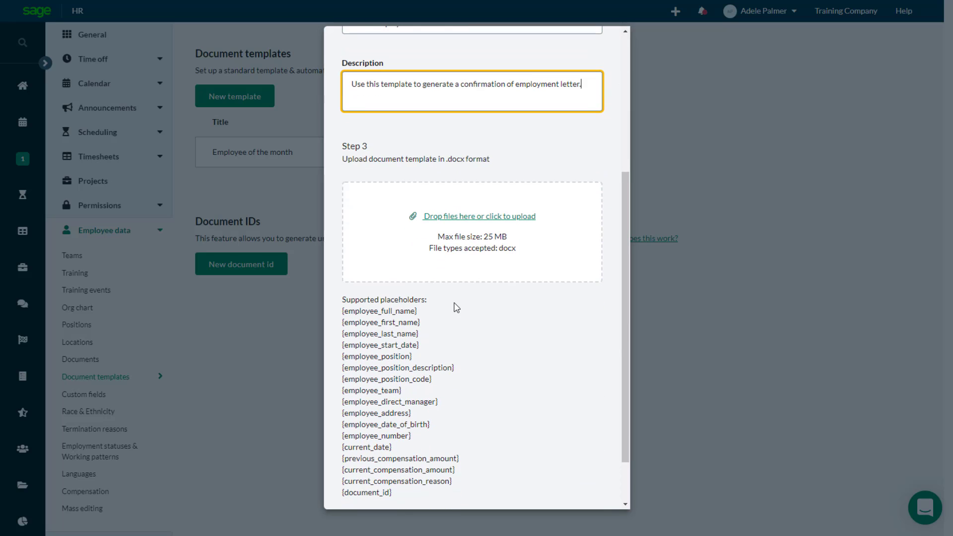
{"action": "left_click", "coordinate": [466, 222]}
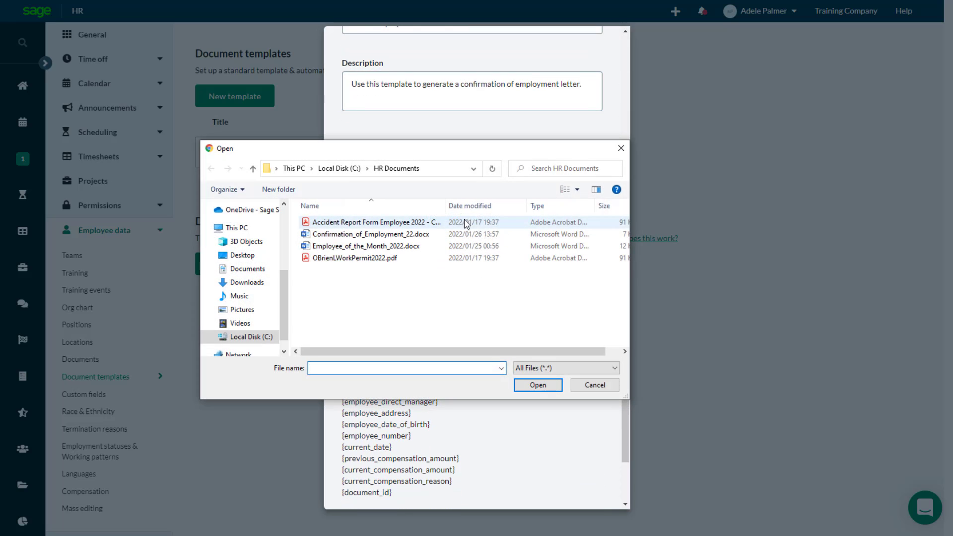
{"action": "left_click", "coordinate": [399, 235]}
{"action": "left_click", "coordinate": [530, 385]}
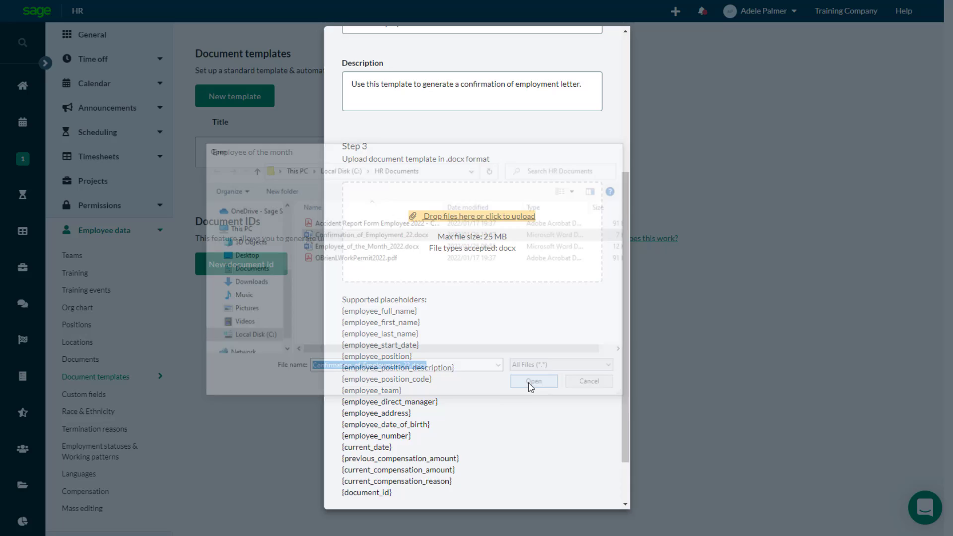
{"action": "scroll", "coordinate": [531, 388], "scroll_direction": "down", "scroll_amount": 3}
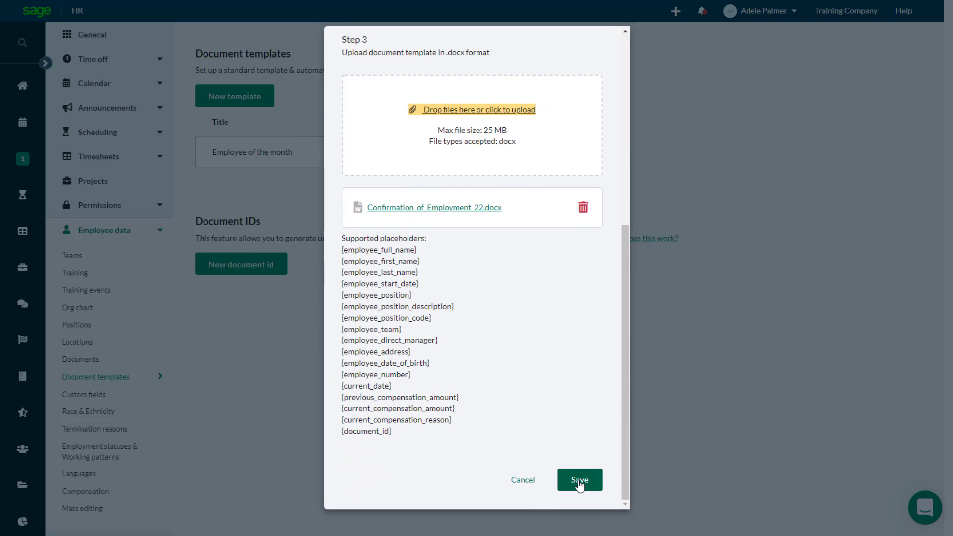
{"action": "left_click", "coordinate": [579, 484]}
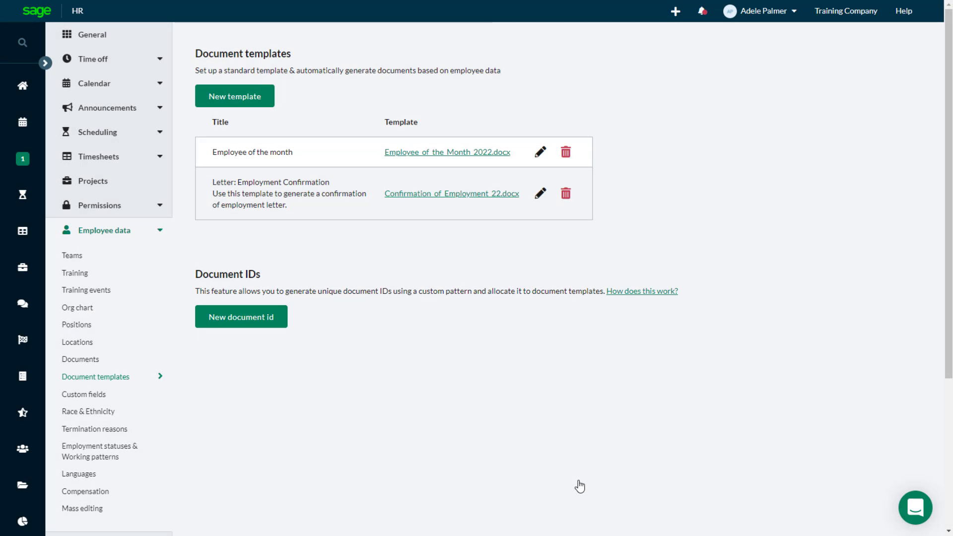
Add a new document ID for Letter: Employment Confirmation with pattern prefix 'EC-2022-'.
{"action": "left_click", "coordinate": [235, 326]}
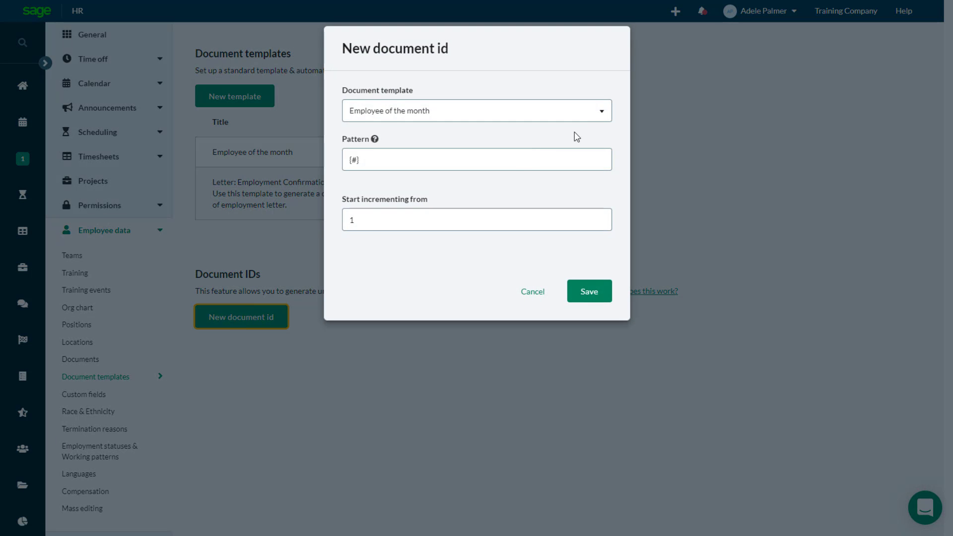
{"action": "left_click", "coordinate": [603, 114]}
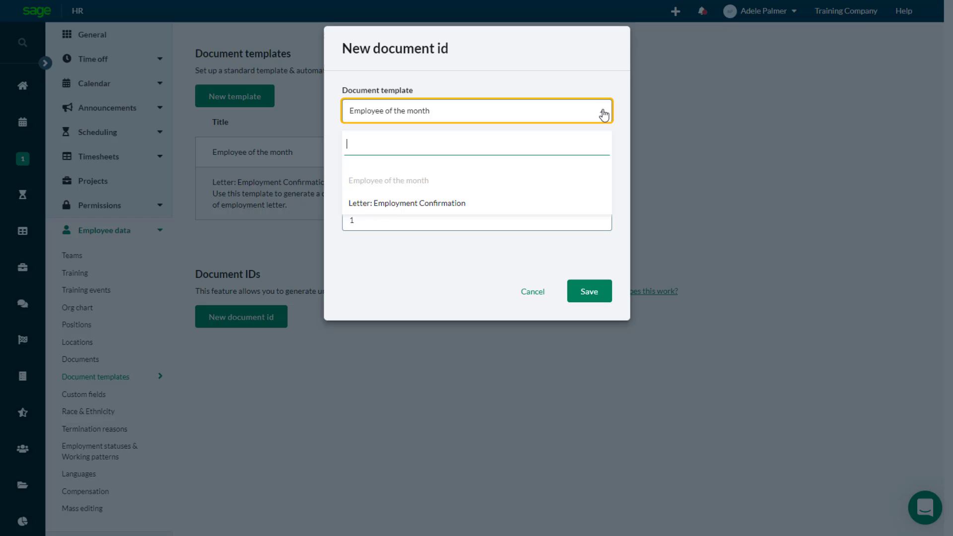
{"action": "left_click", "coordinate": [582, 207]}
{"action": "left_click", "coordinate": [344, 159]}
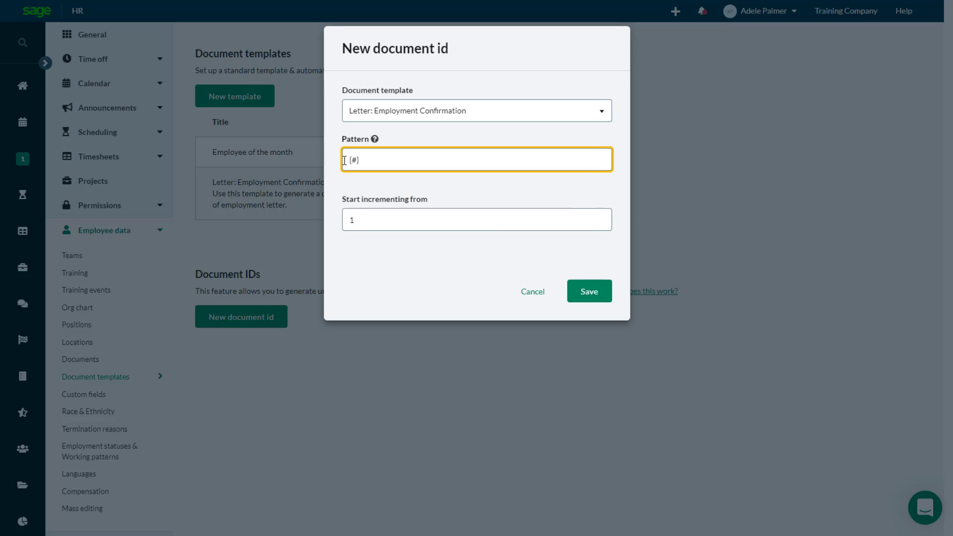
{"action": "type", "text": "EC-2022-"}
{"action": "left_click", "coordinate": [588, 293]}
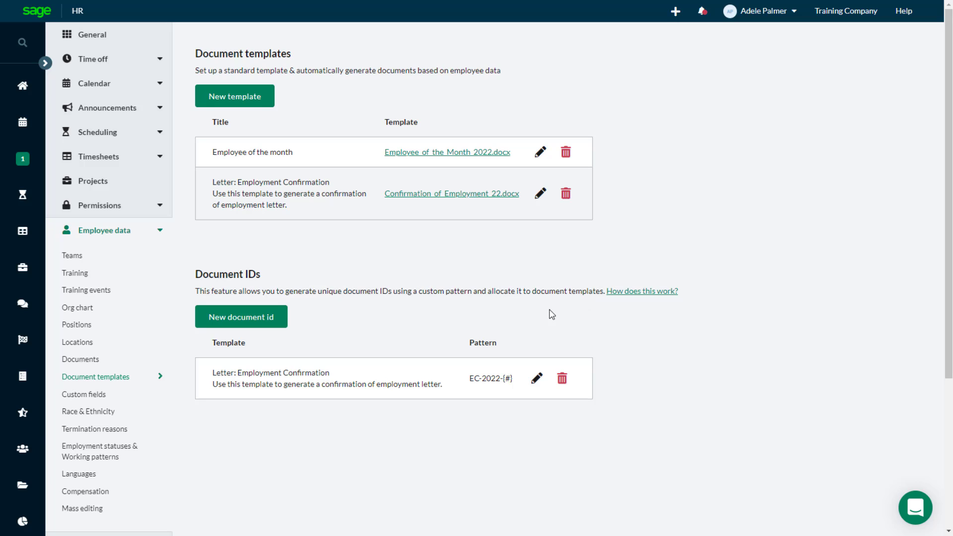
Open the employee's Documents section from the Company directory.
{"action": "left_click", "coordinate": [22, 451]}
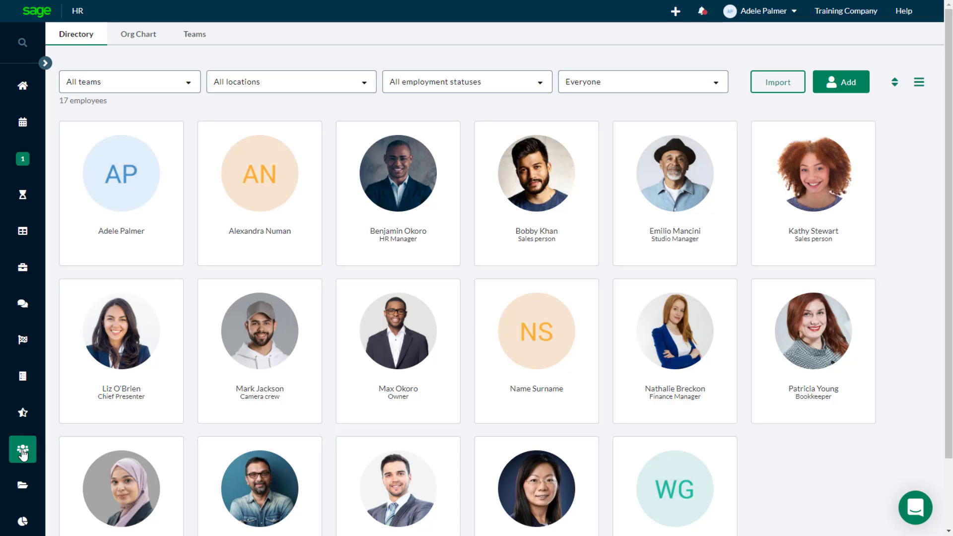
{"action": "left_click", "coordinate": [253, 490]}
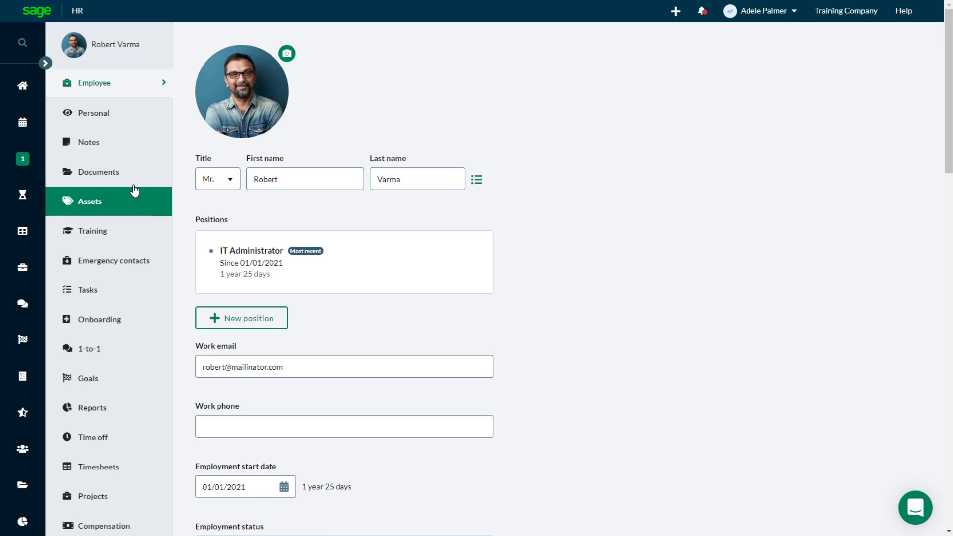
{"action": "left_click", "coordinate": [132, 182]}
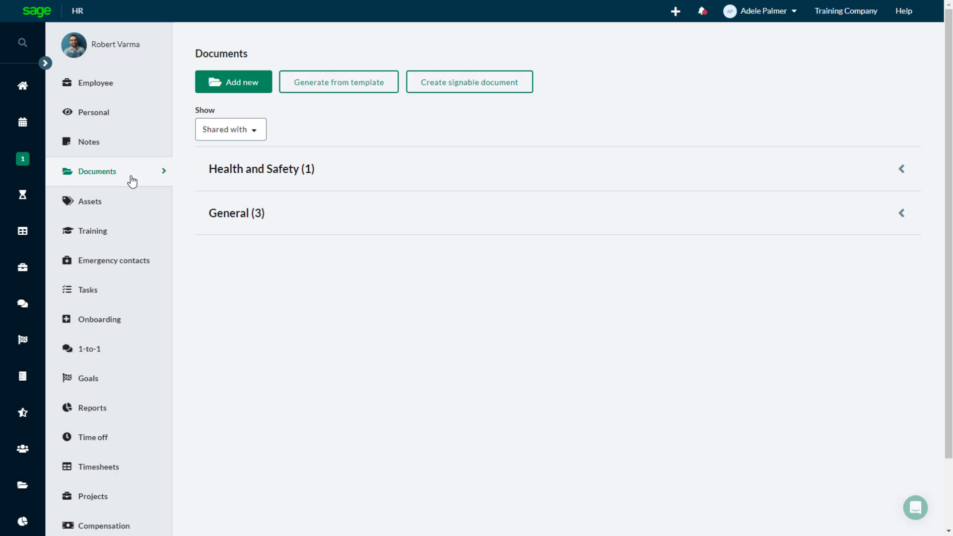
Generate a document from the Letter: Employment Confirmation template for this employee.
{"action": "left_click", "coordinate": [352, 85]}
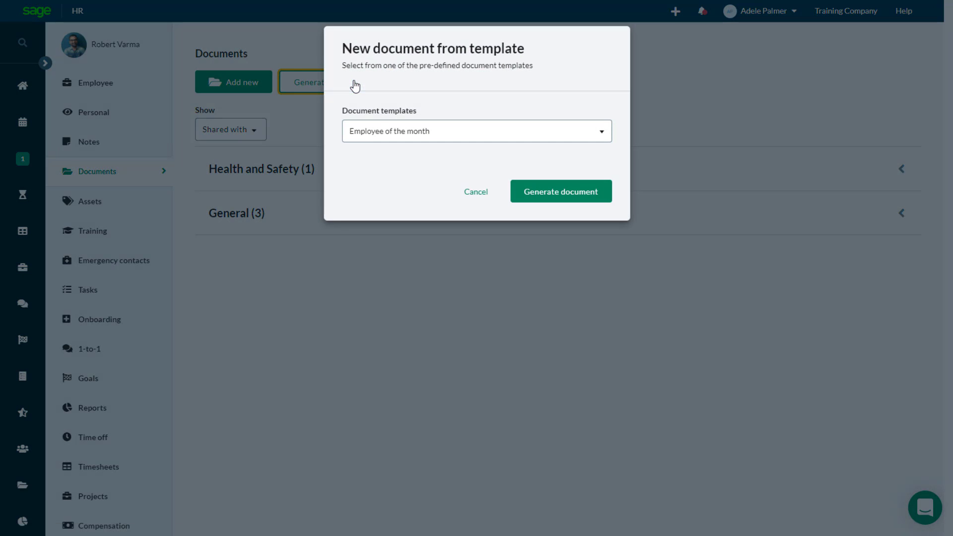
{"action": "left_click", "coordinate": [605, 138]}
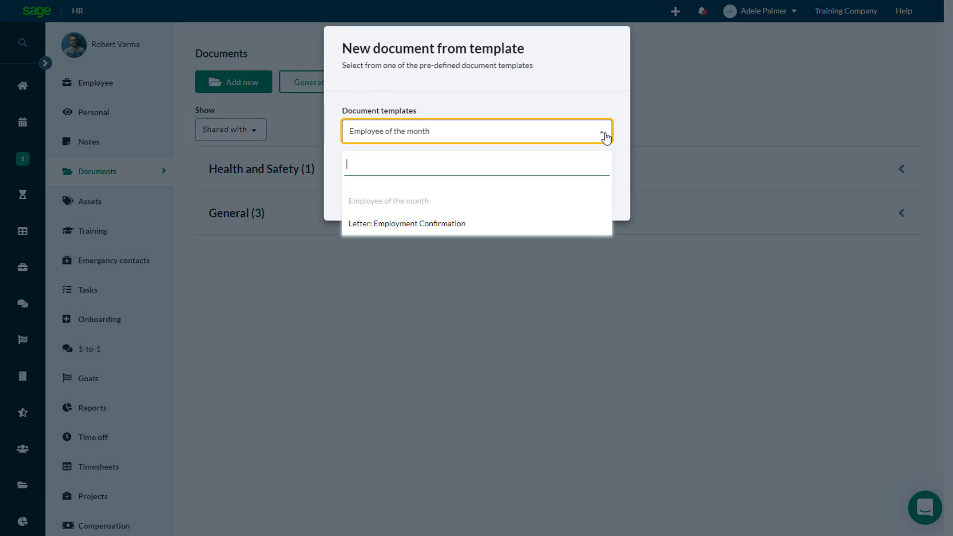
{"action": "left_click", "coordinate": [594, 224]}
{"action": "left_click", "coordinate": [561, 200]}
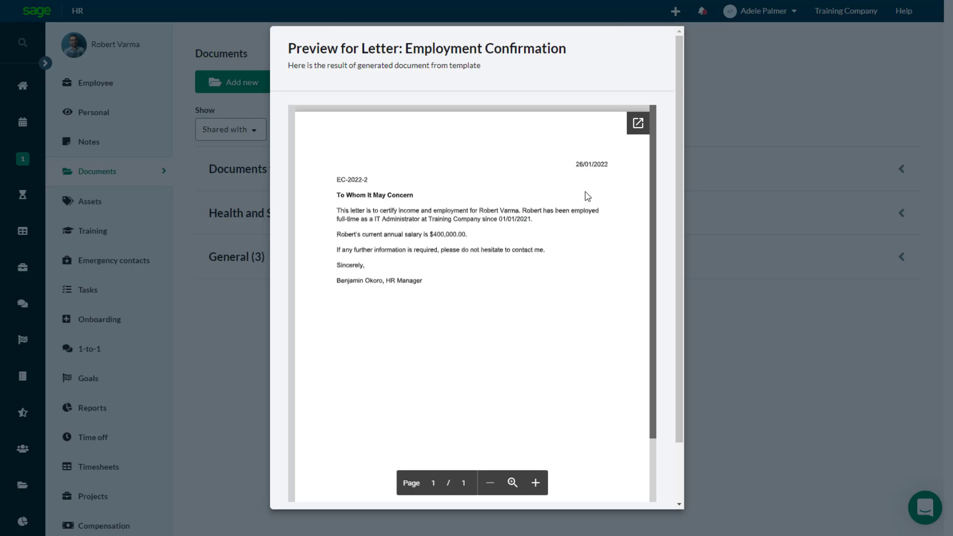
Download the generated employment confirmation letter EC-2022-2.
{"action": "scroll", "coordinate": [602, 201], "scroll_direction": "down", "scroll_amount": 3}
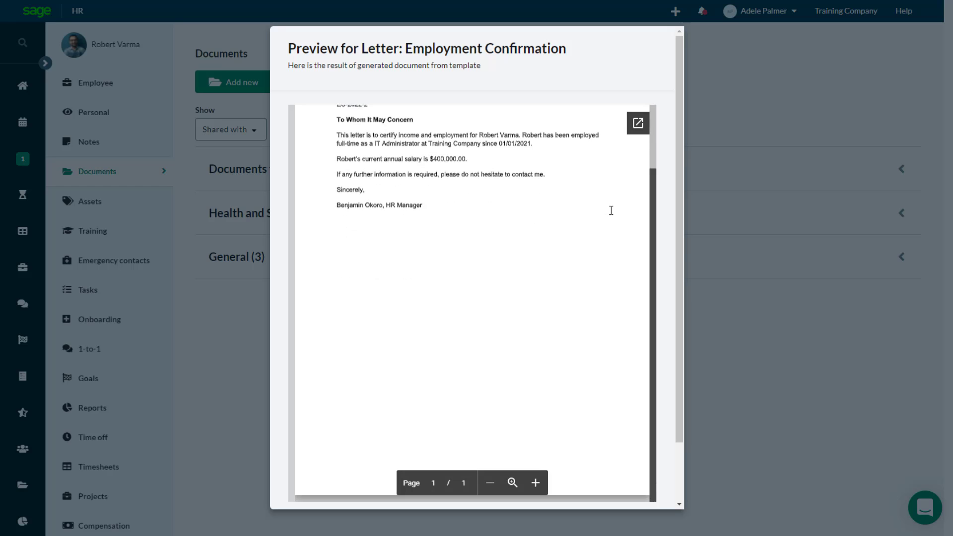
{"action": "scroll", "coordinate": [680, 246], "scroll_direction": "down", "scroll_amount": 3}
{"action": "left_click", "coordinate": [617, 484]}
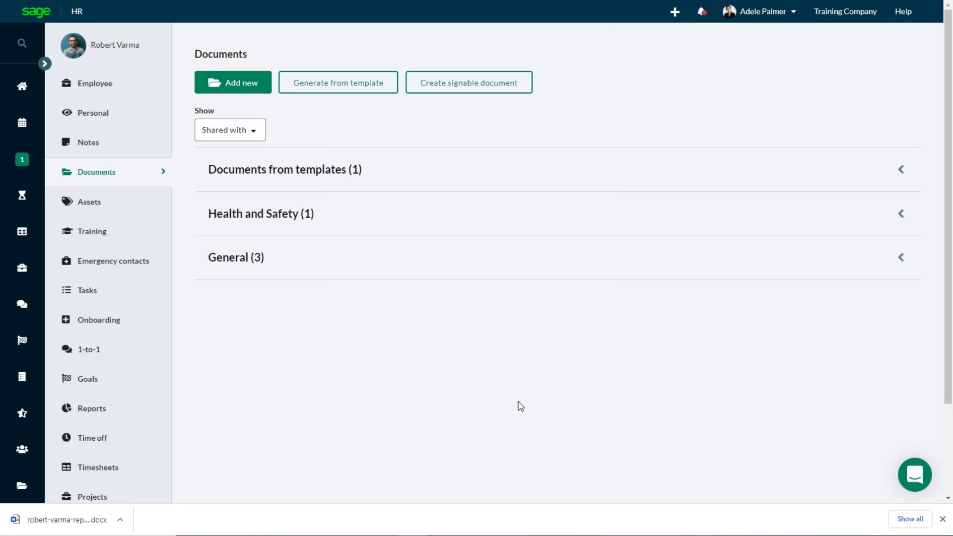
Expand Documents from templates (1) to reveal the generated .docx dated 26/01/2022.
{"action": "left_click", "coordinate": [318, 175]}
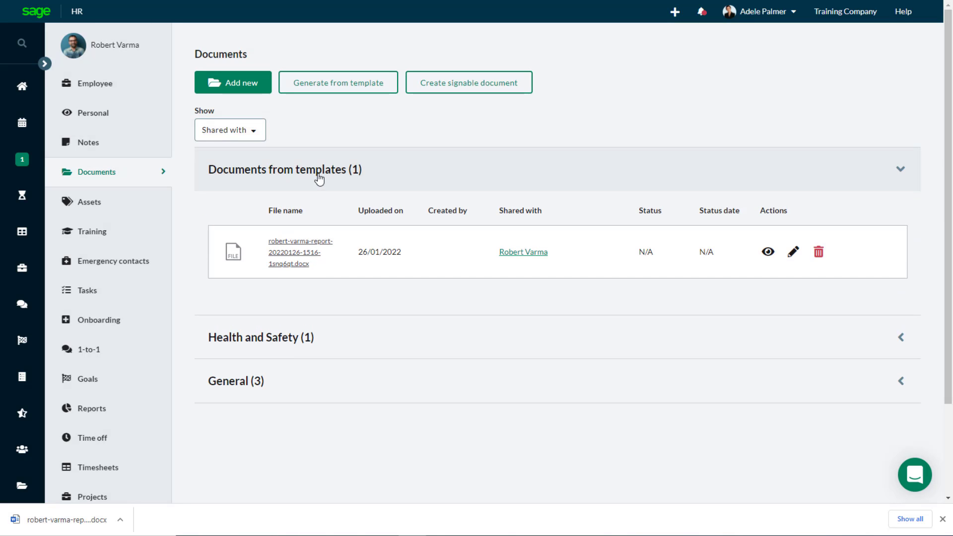